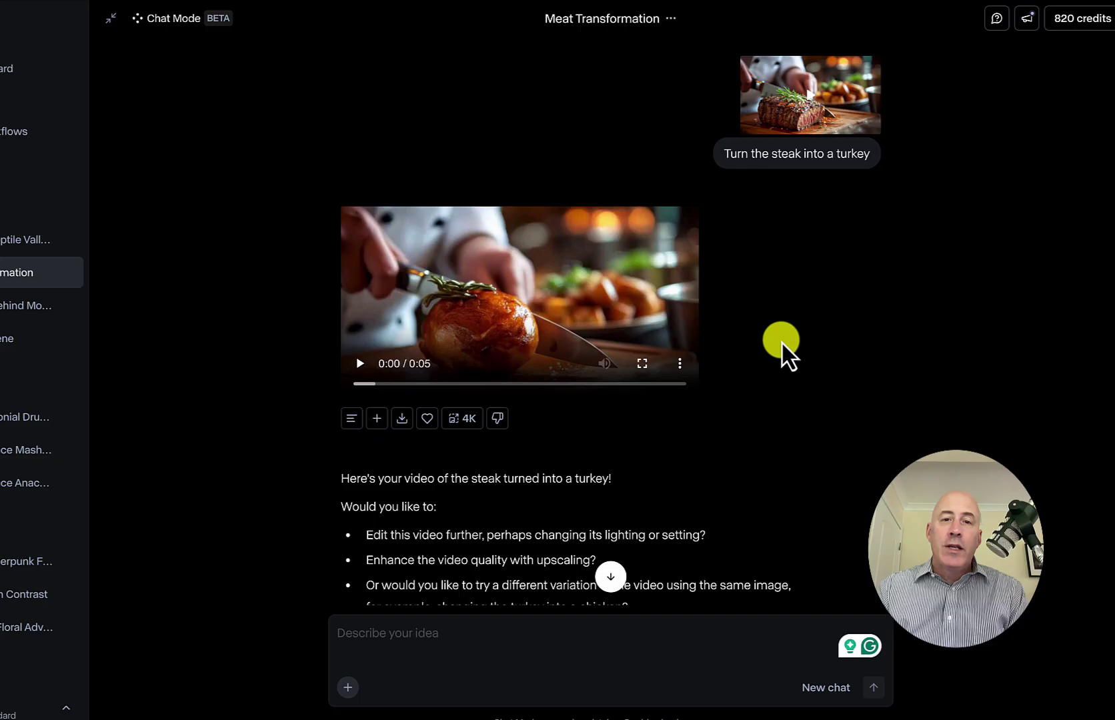
Scroll down the Meat Transformation chat to the more turkey-like, dramatically lit video.
{"action": "scroll", "coordinate": [798, 416], "scroll_direction": "down", "scroll_amount": 1}
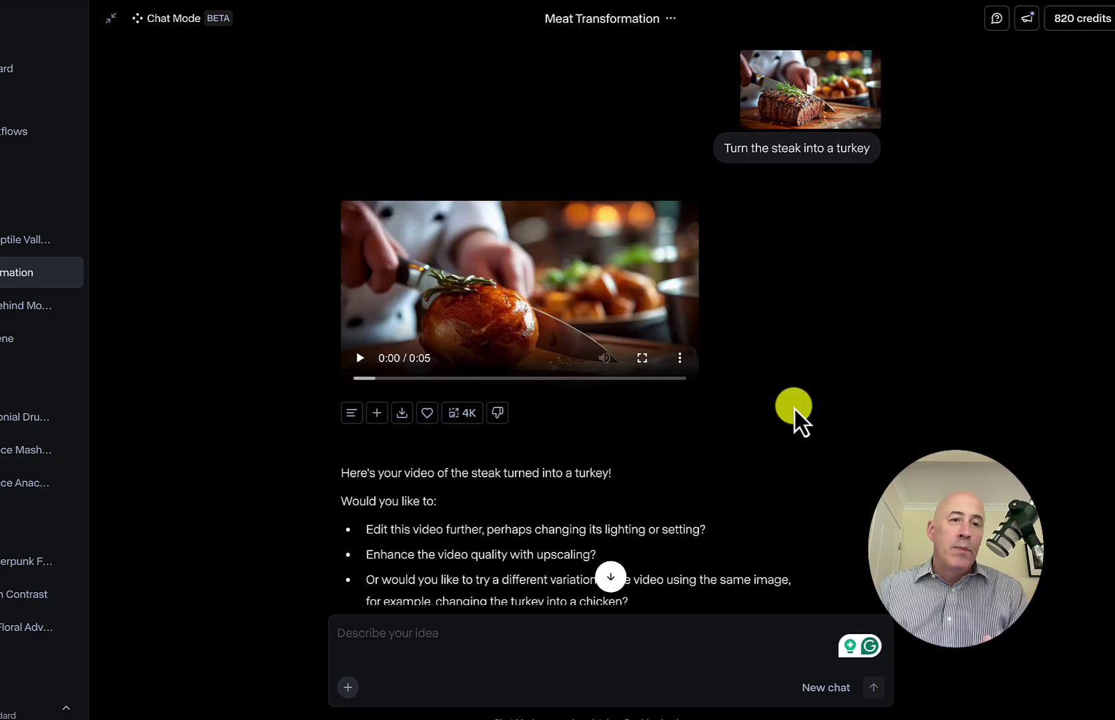
{"action": "scroll", "coordinate": [798, 416], "scroll_direction": "down", "scroll_amount": 1}
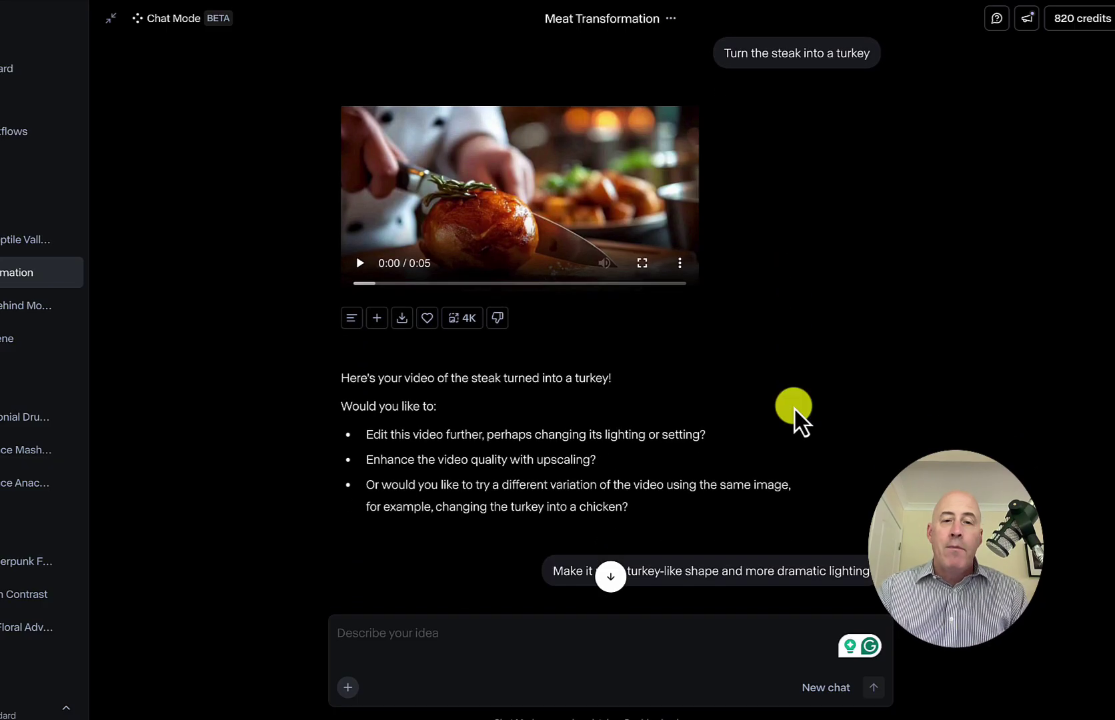
{"action": "scroll", "coordinate": [798, 416], "scroll_direction": "down", "scroll_amount": 1}
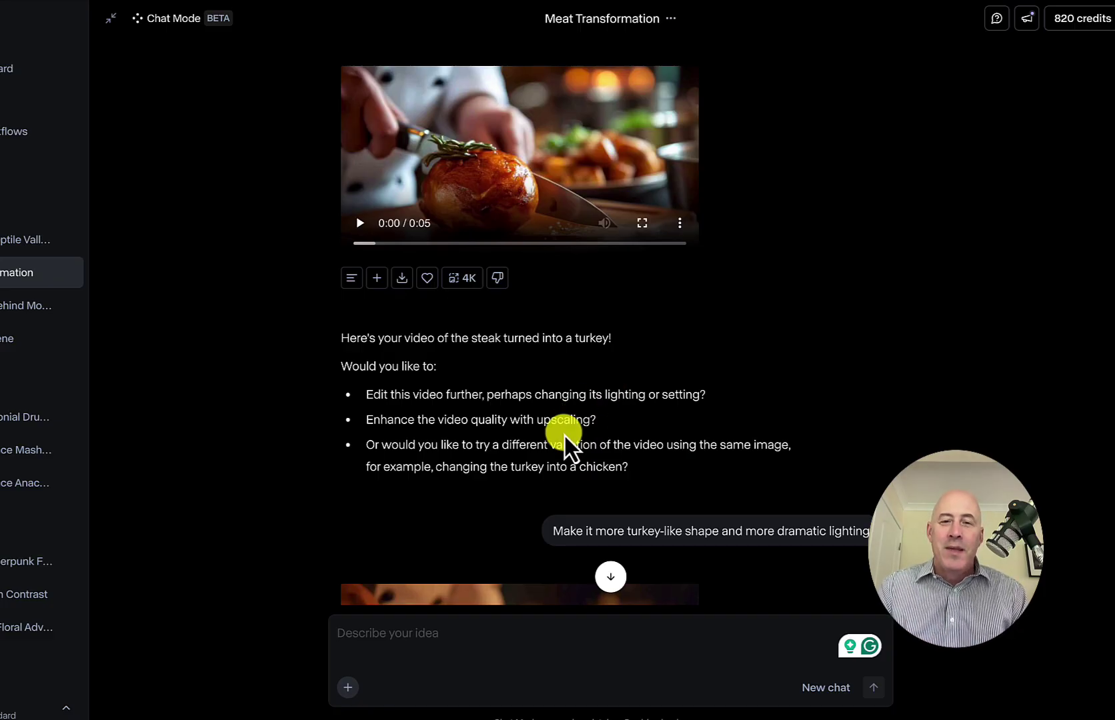
{"action": "scroll", "coordinate": [550, 515], "scroll_direction": "down", "scroll_amount": 4}
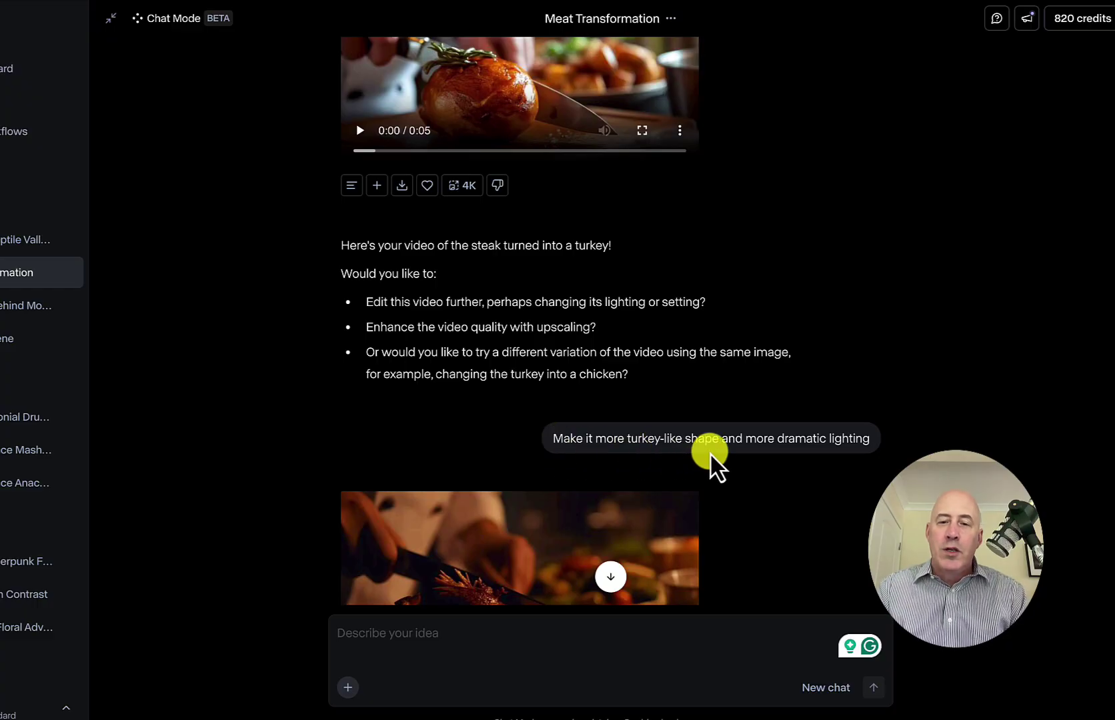
{"action": "scroll", "coordinate": [711, 460], "scroll_direction": "down", "scroll_amount": 1}
{"action": "scroll", "coordinate": [860, 418], "scroll_direction": "down", "scroll_amount": 5}
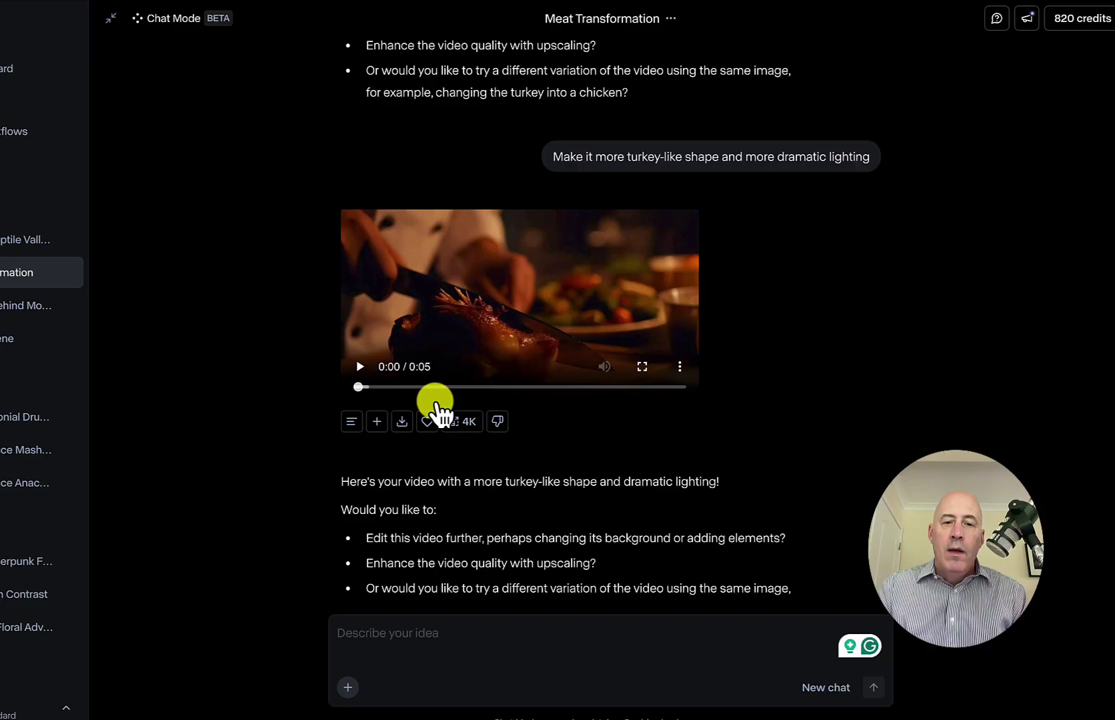
{"action": "scroll", "coordinate": [564, 484], "scroll_direction": "down", "scroll_amount": 1}
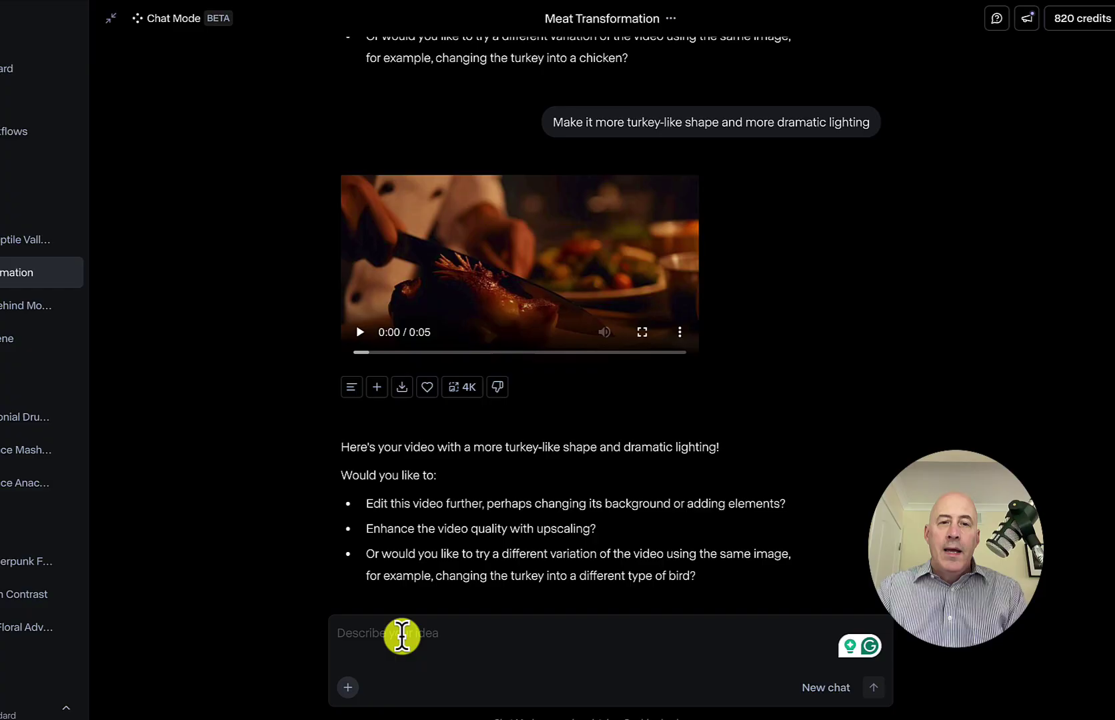
Send the request 'turn the turkey in to a trout' in the Meat Transformation chat.
{"action": "left_click", "coordinate": [402, 635]}
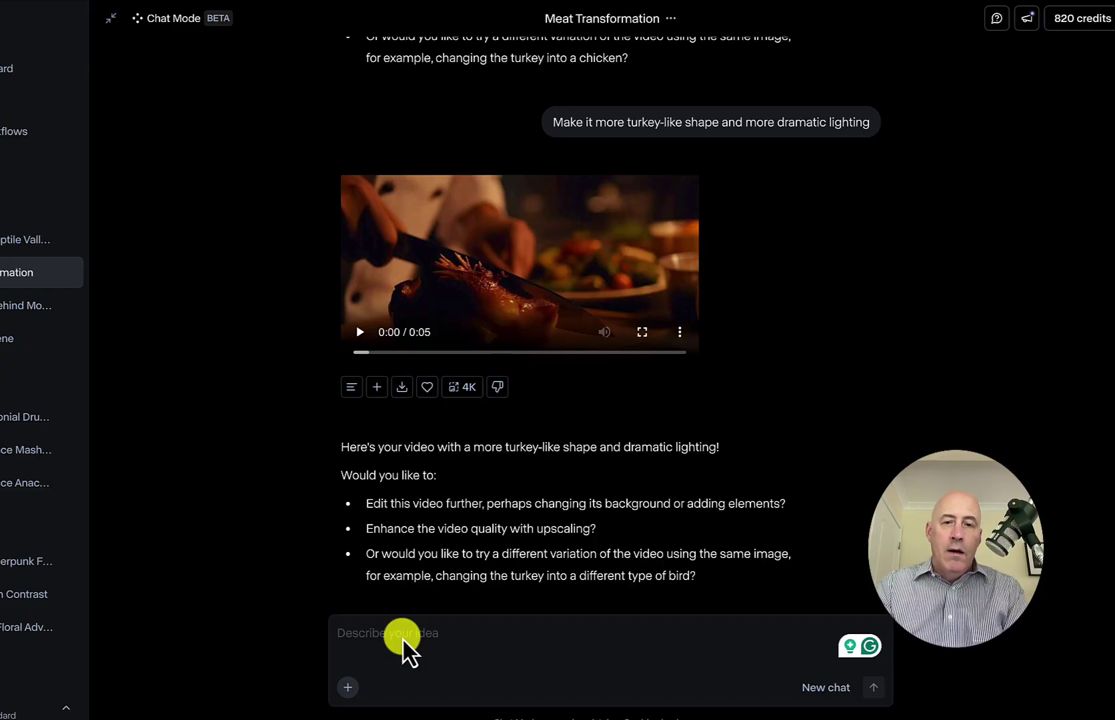
{"action": "type", "text": "turn the tur"}
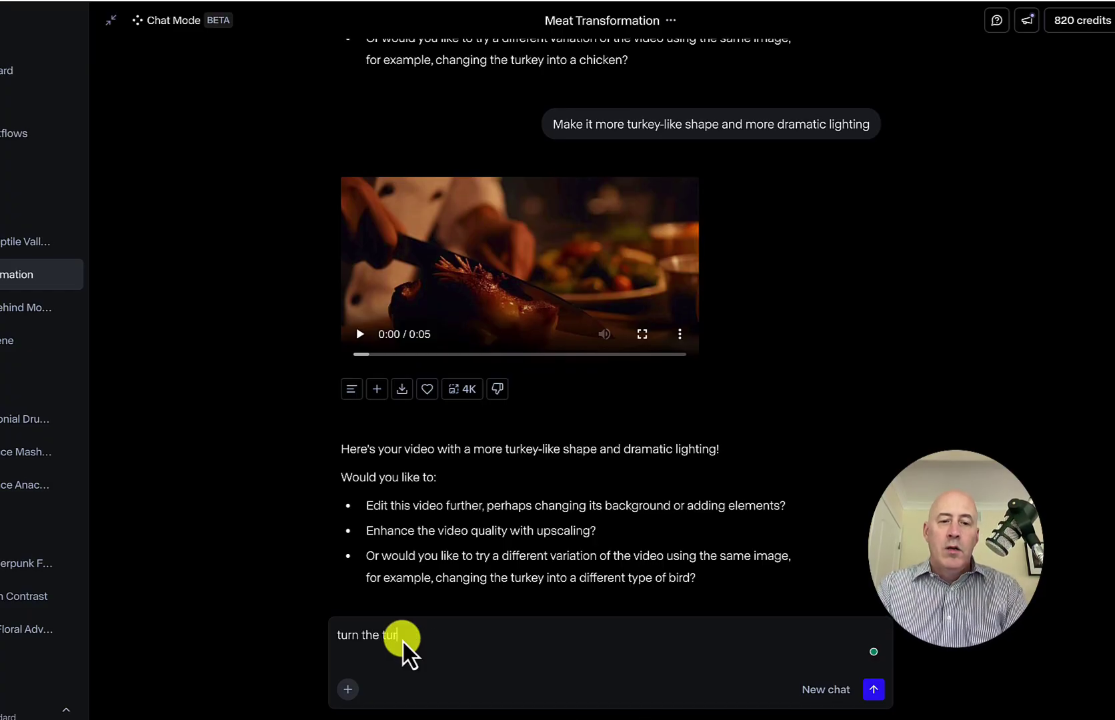
{"action": "type", "text": "key in to"}
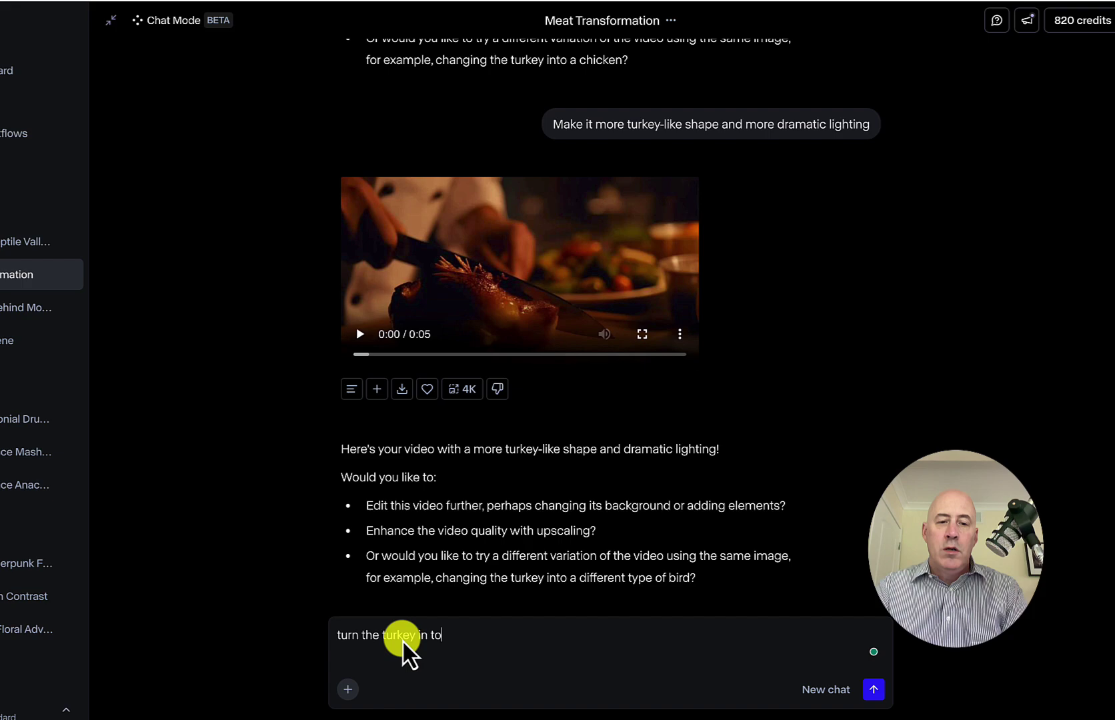
{"action": "type", "text": " a fish"}
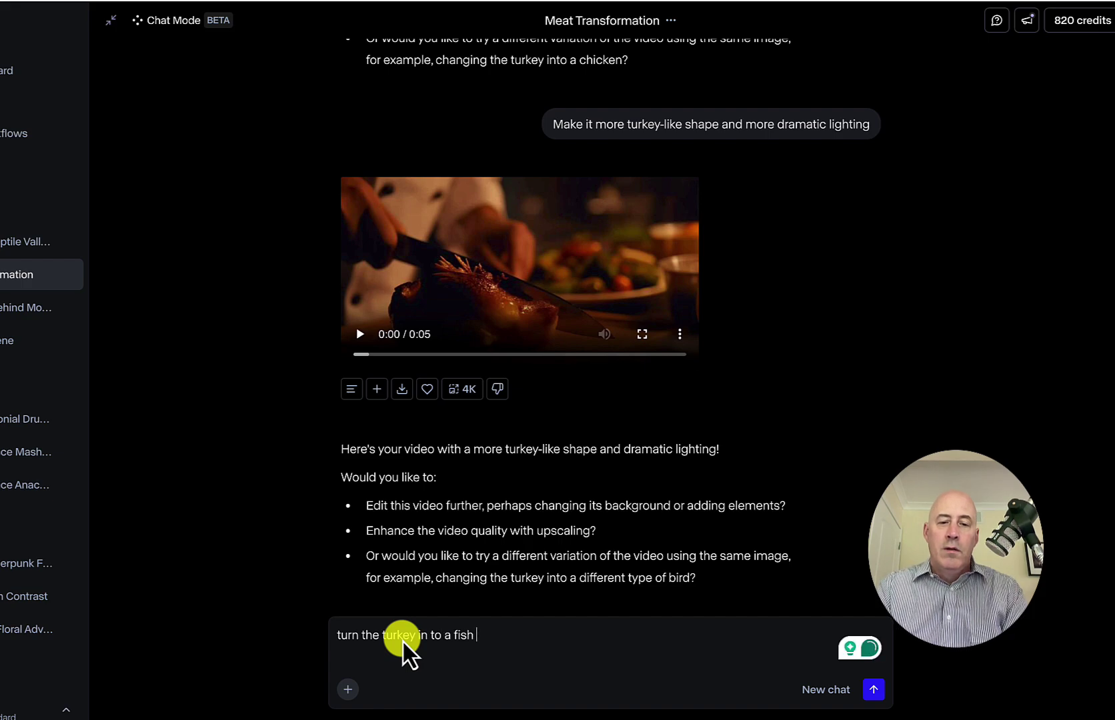
{"action": "key", "text": "BackSpace"}
{"action": "key", "text": "BackSpace"}
{"action": "key", "text": "BackSpace"}
{"action": "key", "text": "BackSpace"}
{"action": "key", "text": "BackSpace"}
{"action": "type", "text": "trout"}
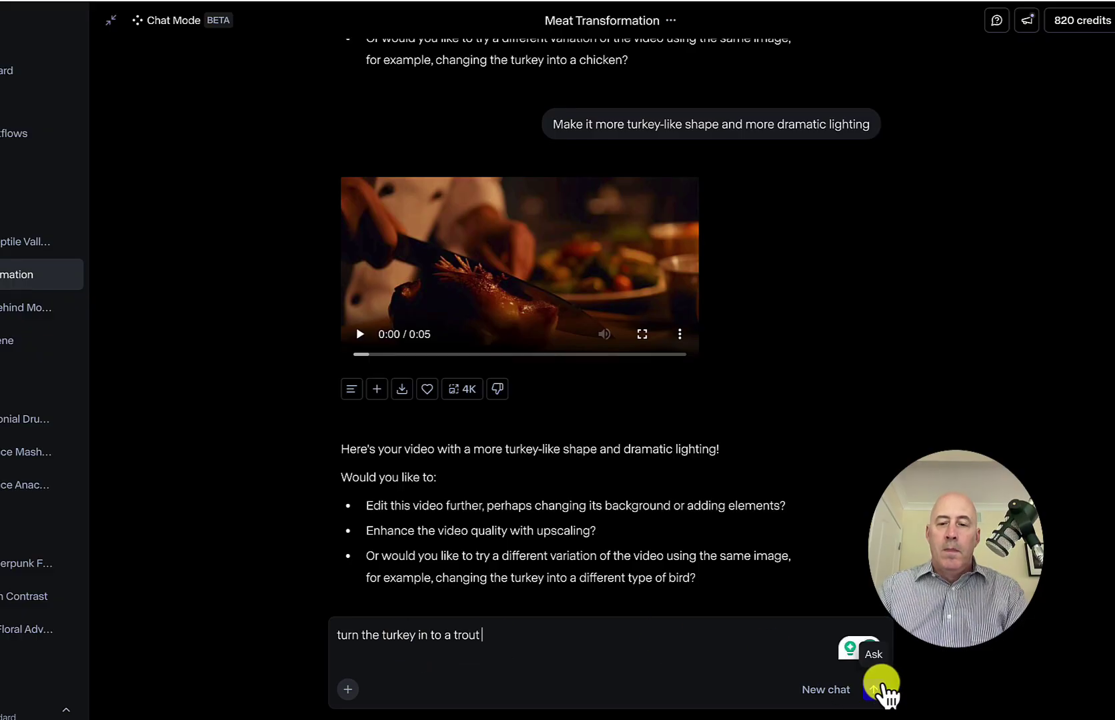
{"action": "left_click", "coordinate": [873, 690]}
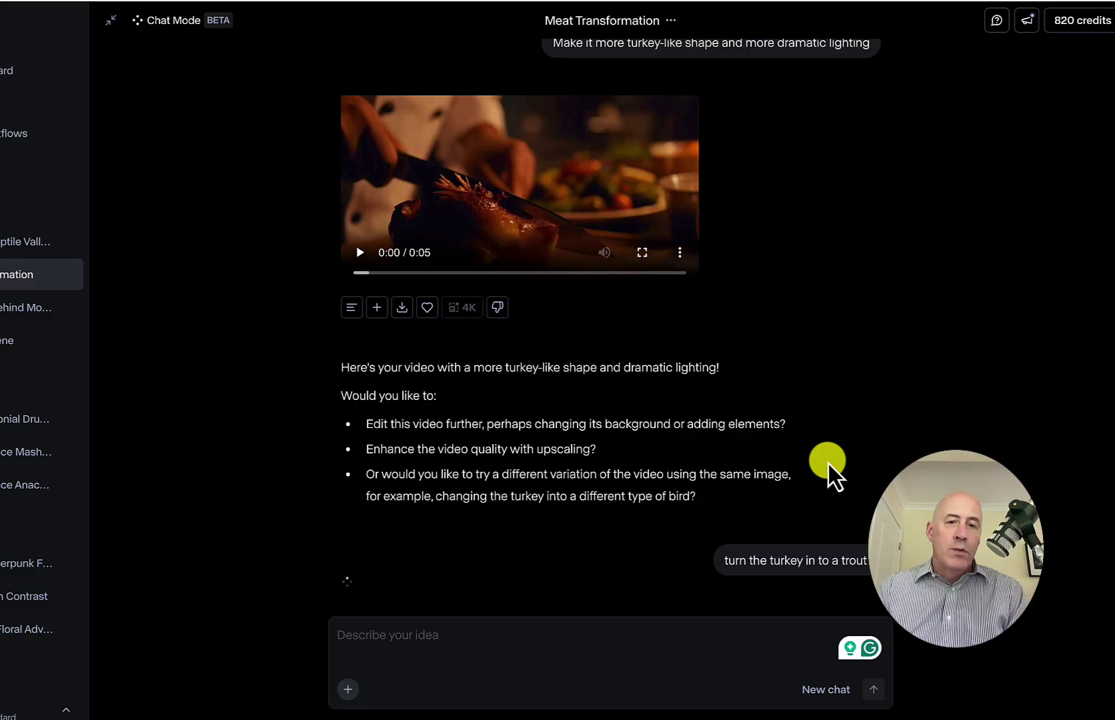
Scroll through the chat and play the earlier turkey video full screen.
{"action": "scroll", "coordinate": [827, 448], "scroll_direction": "down", "scroll_amount": 4}
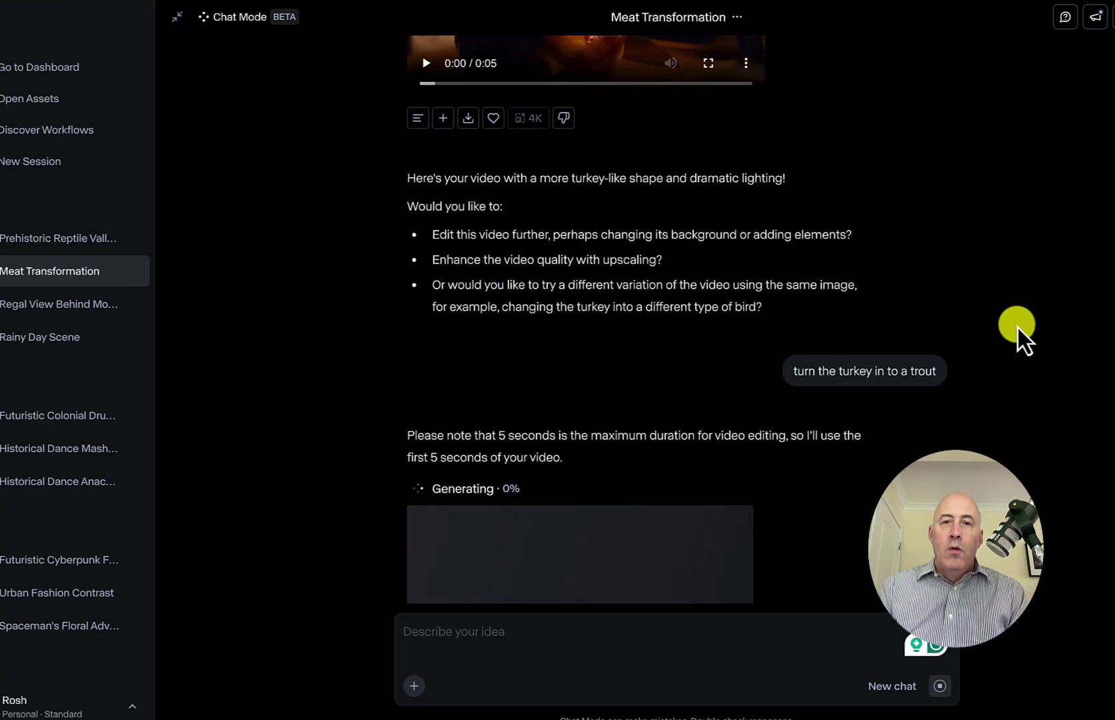
{"action": "scroll", "coordinate": [1018, 327], "scroll_direction": "up", "scroll_amount": 10}
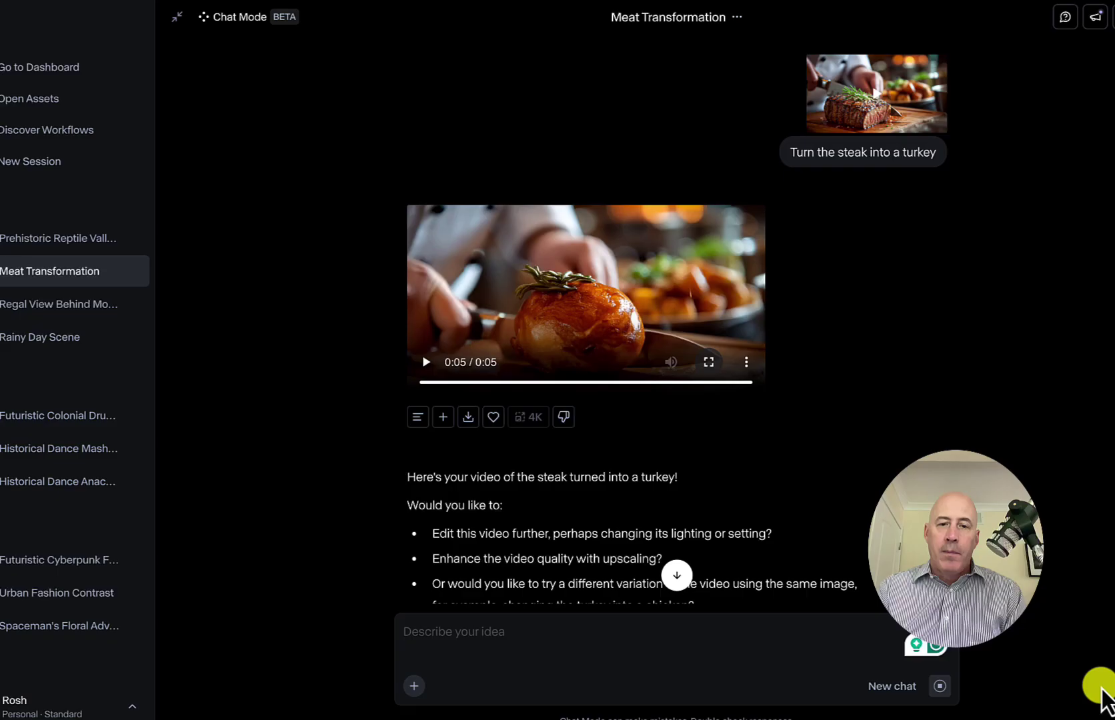
{"action": "scroll", "coordinate": [586, 320], "scroll_direction": "down", "scroll_amount": 3}
{"action": "scroll", "coordinate": [585, 320], "scroll_direction": "down", "scroll_amount": 4}
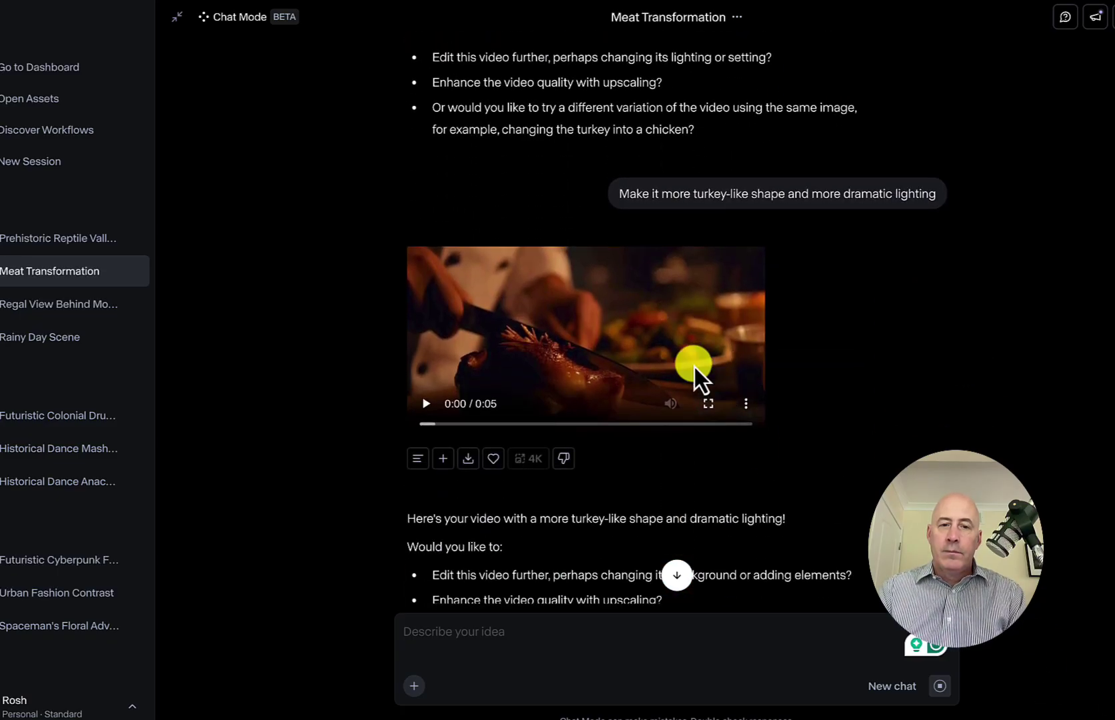
{"action": "left_click", "coordinate": [712, 404]}
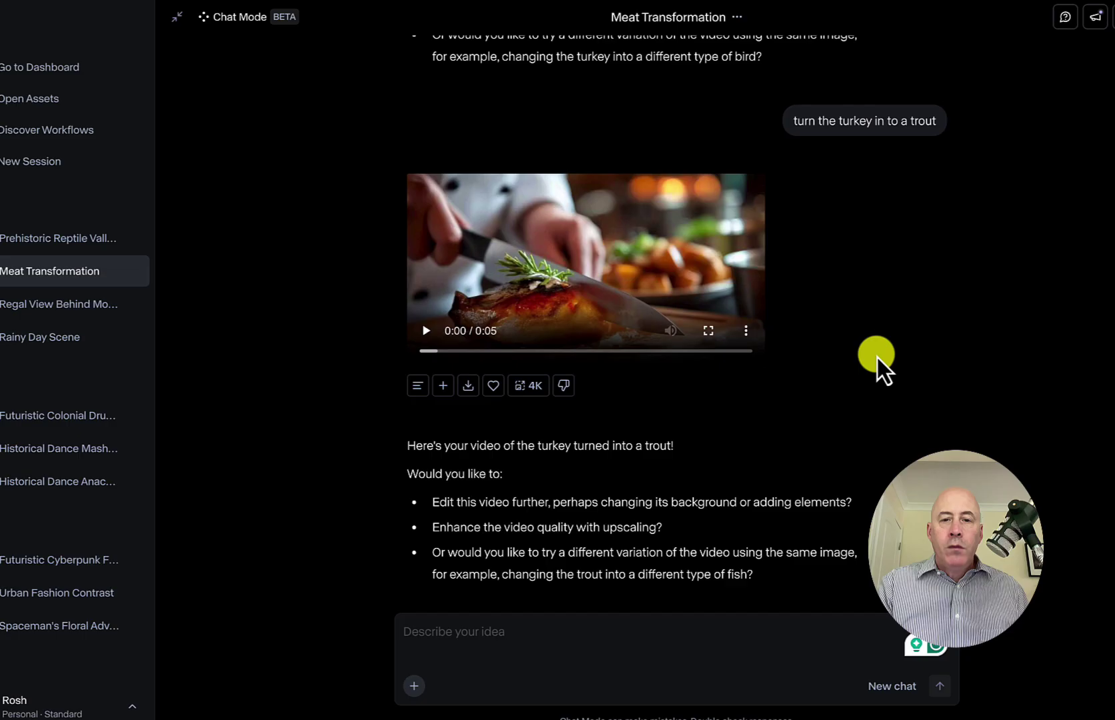
Play the finished turkey-to-trout video full screen.
{"action": "left_click", "coordinate": [708, 330]}
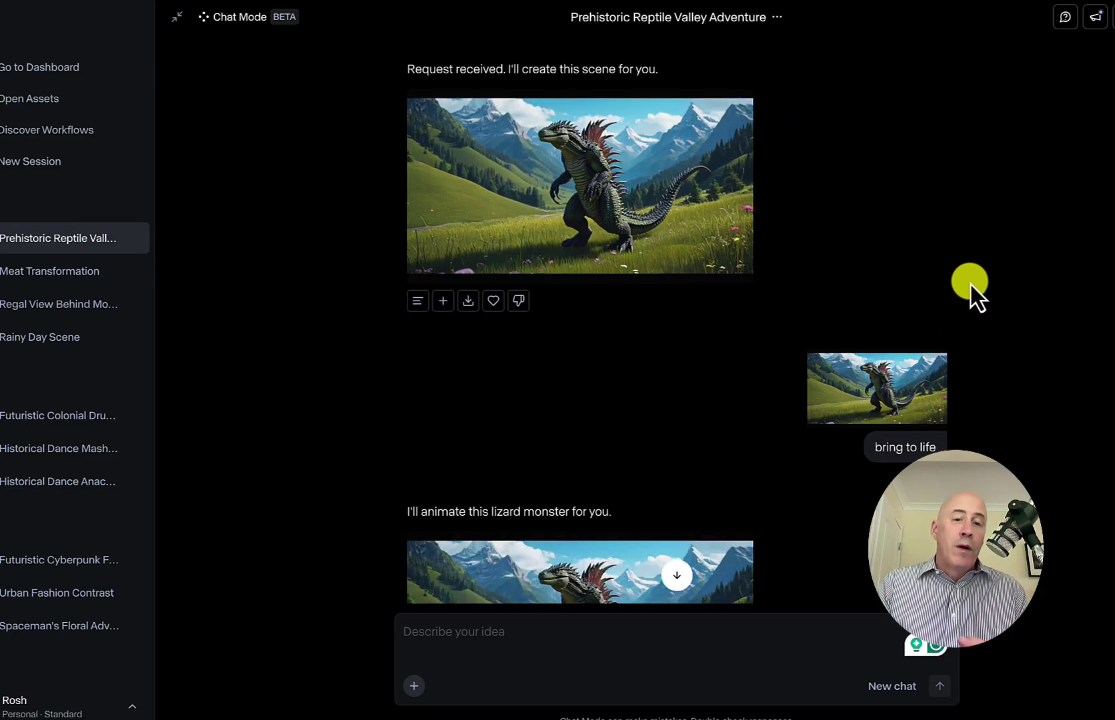
{"action": "scroll", "coordinate": [974, 286], "scroll_direction": "up", "scroll_amount": 2}
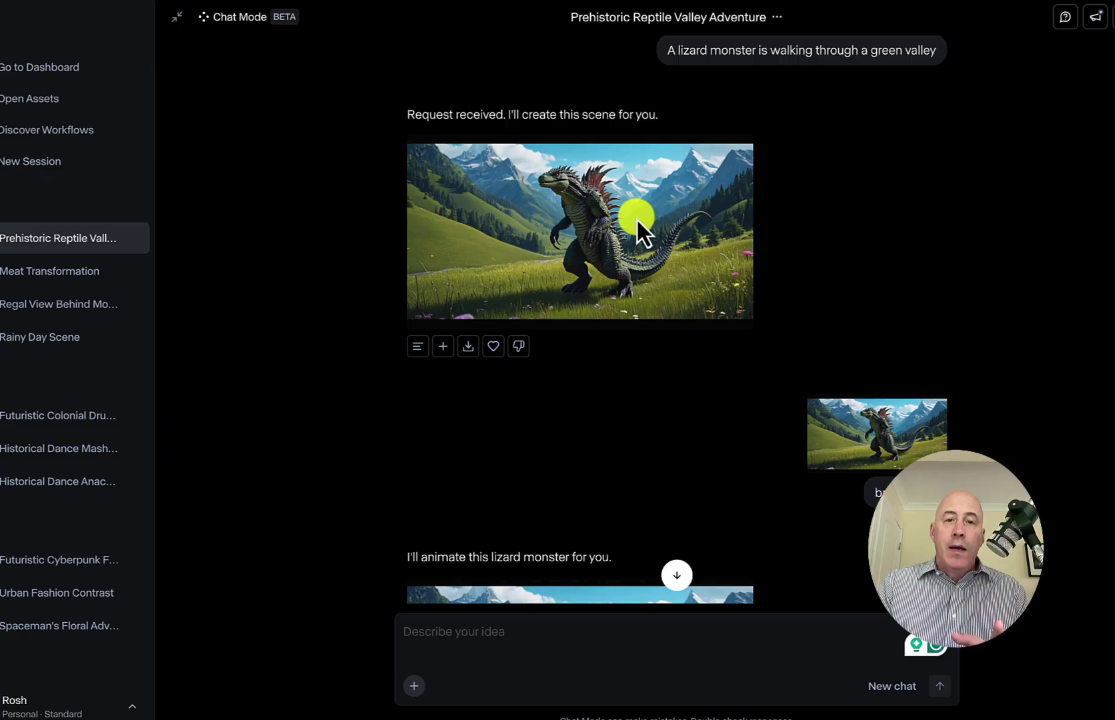
{"action": "scroll", "coordinate": [829, 384], "scroll_direction": "down", "scroll_amount": 4}
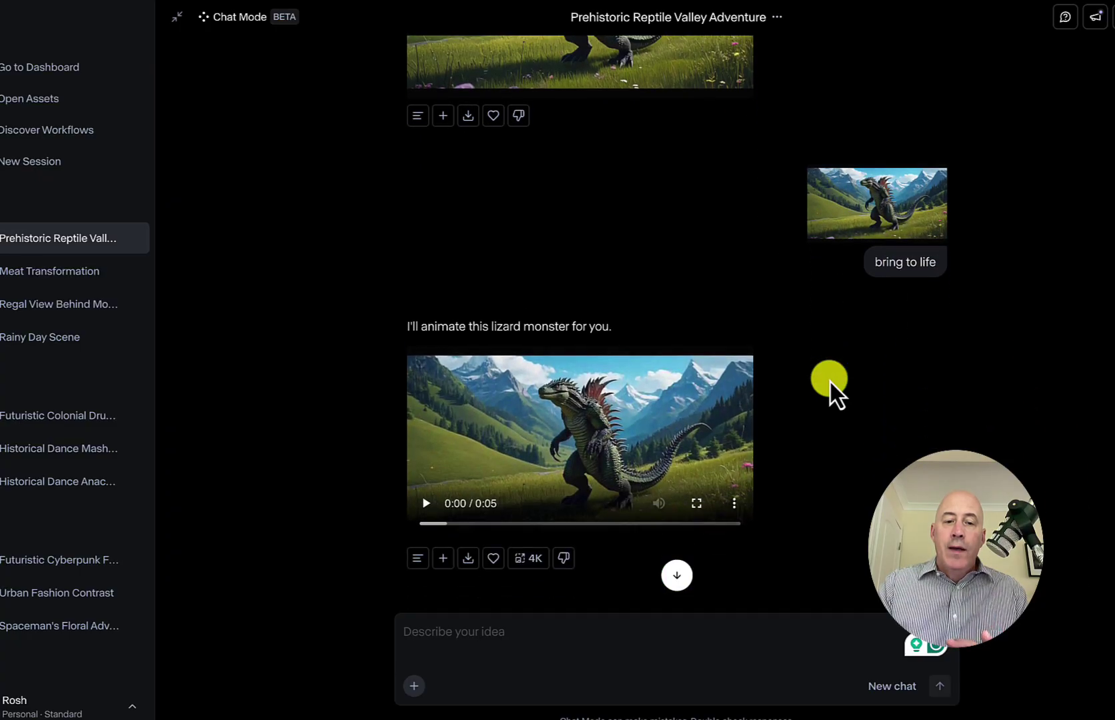
{"action": "scroll", "coordinate": [866, 319], "scroll_direction": "up", "scroll_amount": 5}
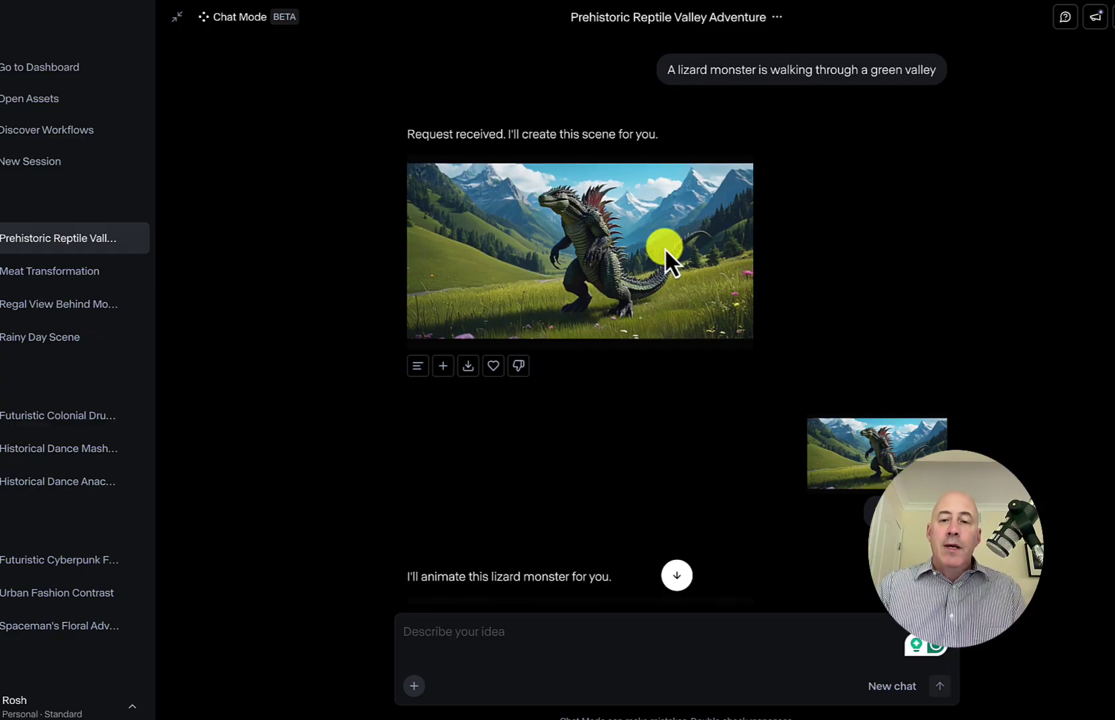
{"action": "scroll", "coordinate": [665, 249], "scroll_direction": "down", "scroll_amount": 3}
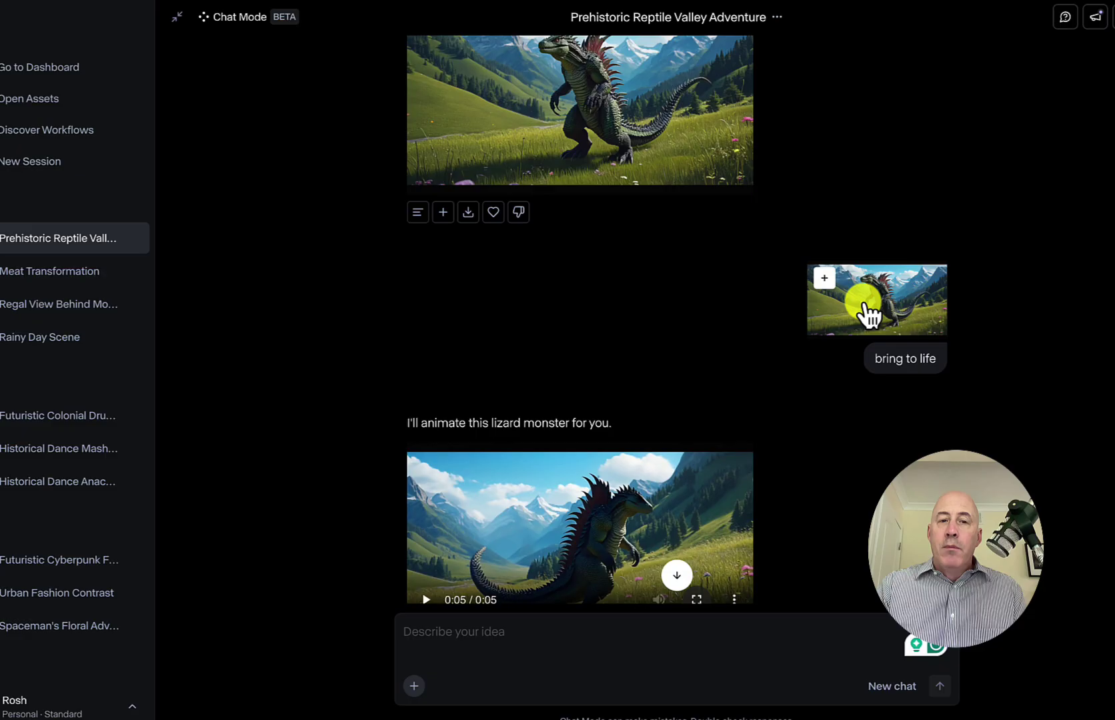
{"action": "scroll", "coordinate": [814, 439], "scroll_direction": "down", "scroll_amount": 2}
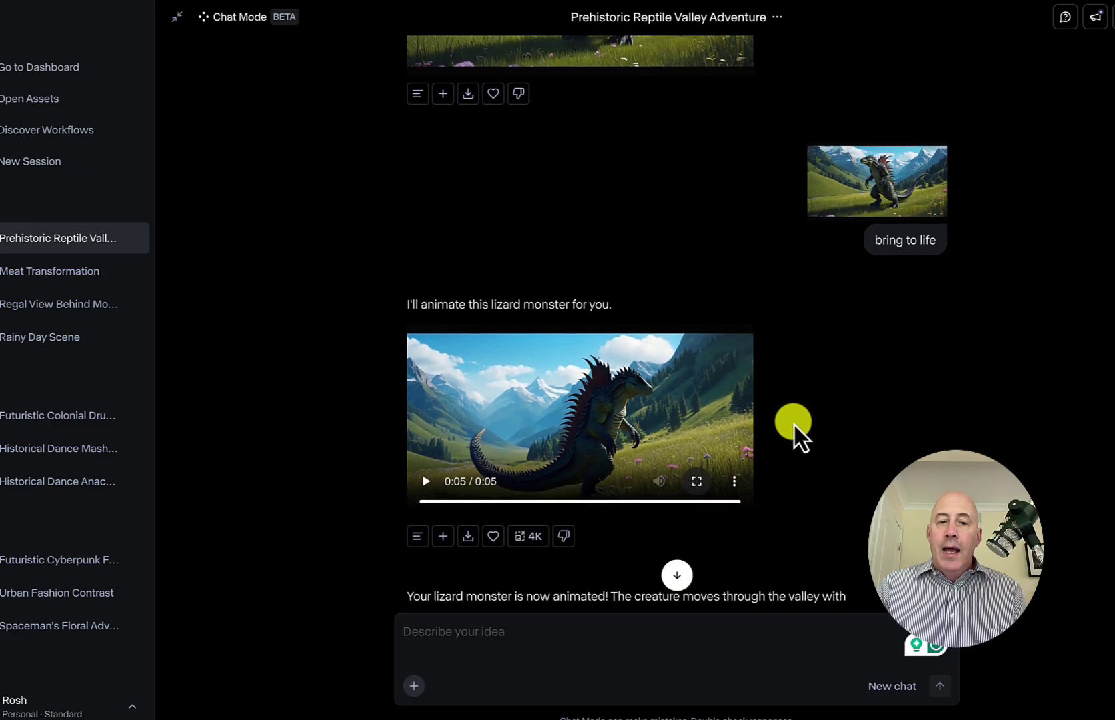
{"action": "scroll", "coordinate": [794, 427], "scroll_direction": "down", "scroll_amount": 1}
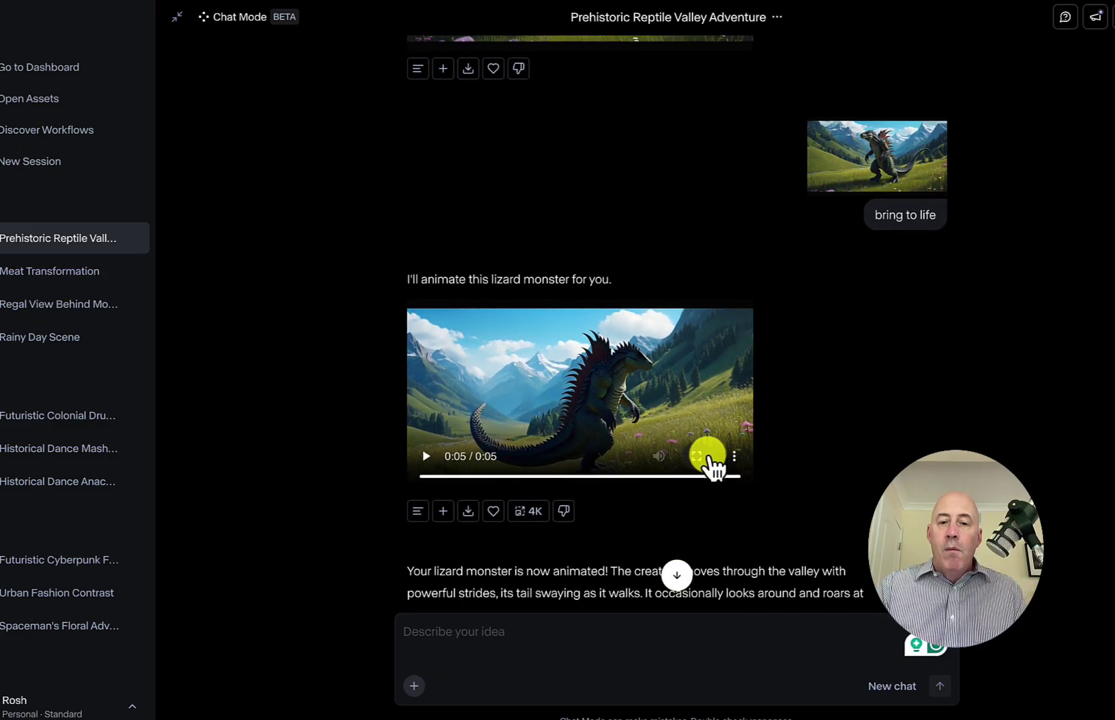
{"action": "left_click", "coordinate": [706, 456]}
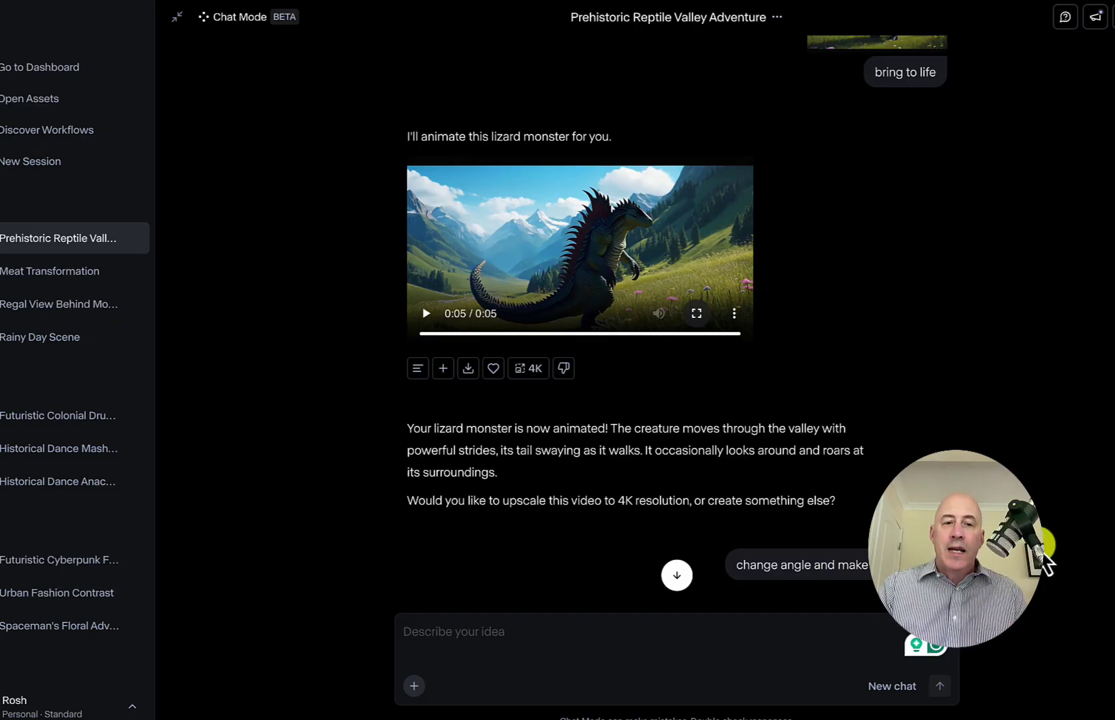
{"action": "scroll", "coordinate": [1045, 563], "scroll_direction": "down", "scroll_amount": 5}
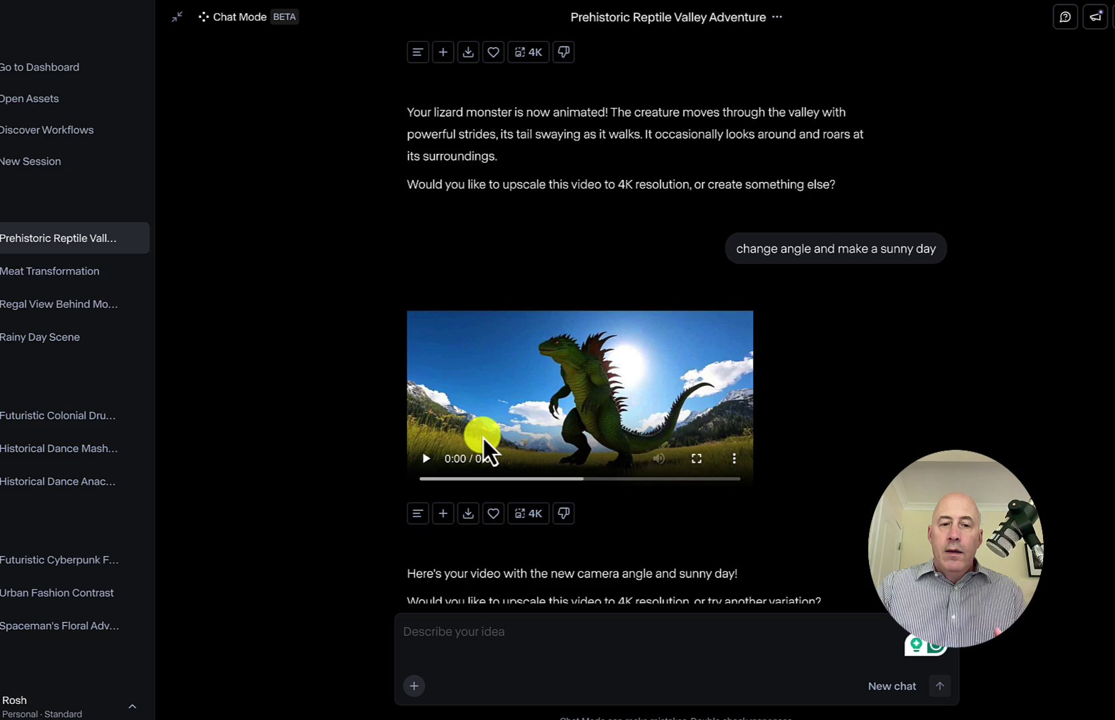